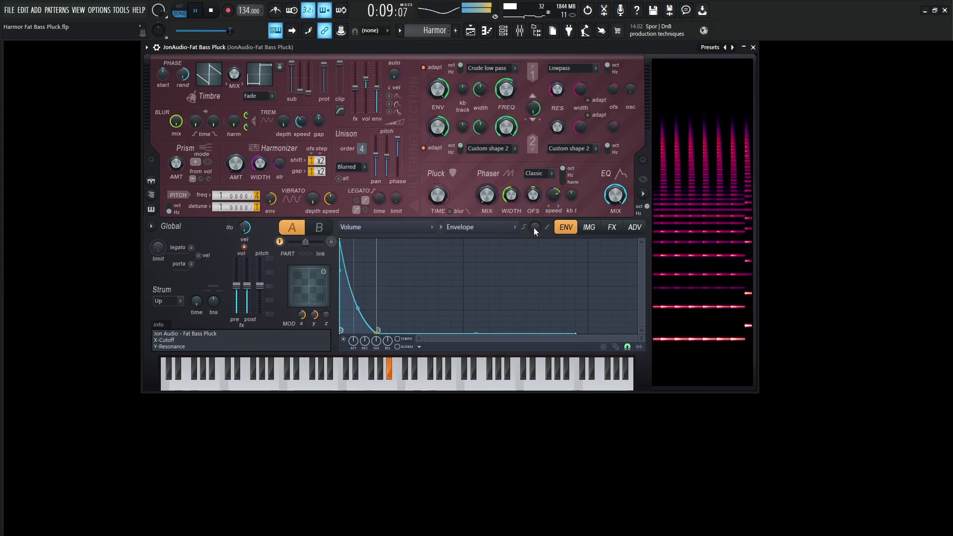
# - Sweep the Modulation X knob while the pattern plays, return it to 100%, and stop playback
pyautogui.moveTo(301, 316)
pyautogui.mouseDown()
pyautogui.moveTo(301, 344)
pyautogui.moveTo(300, 316)
pyautogui.moveTo(314, 326)
pyautogui.moveTo(302, 318)
pyautogui.moveTo(302, 329)
pyautogui.moveTo(302, 317)
pyautogui.mouseUp()
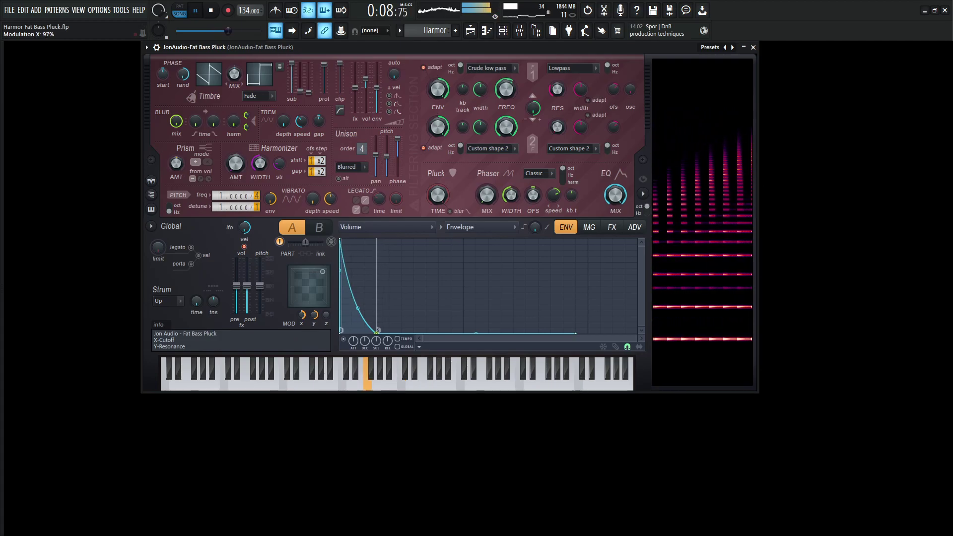
pyautogui.press('space')
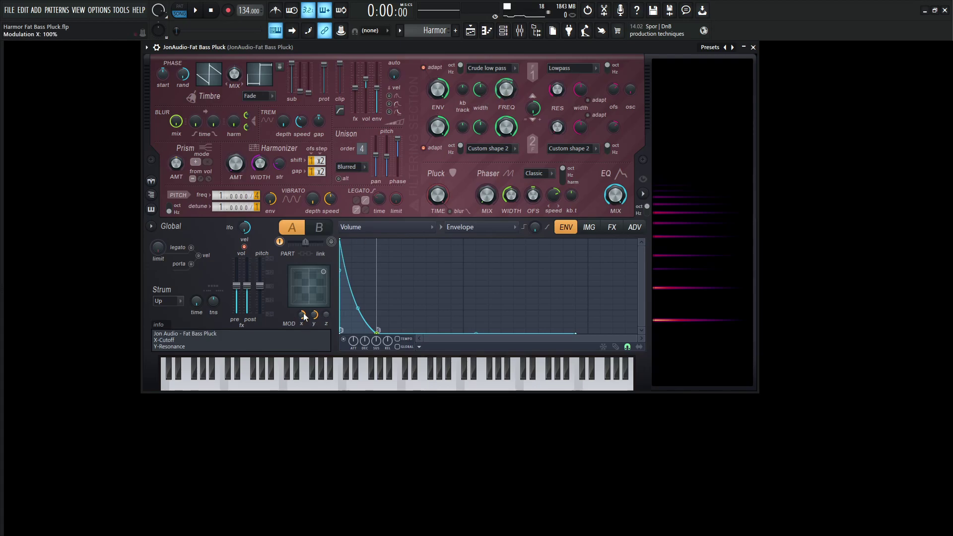
# - Show the Filter 1 frequency articulator's envelope and play repeated notes to hear its effect on the pluck
pyautogui.rightClick(507, 89)
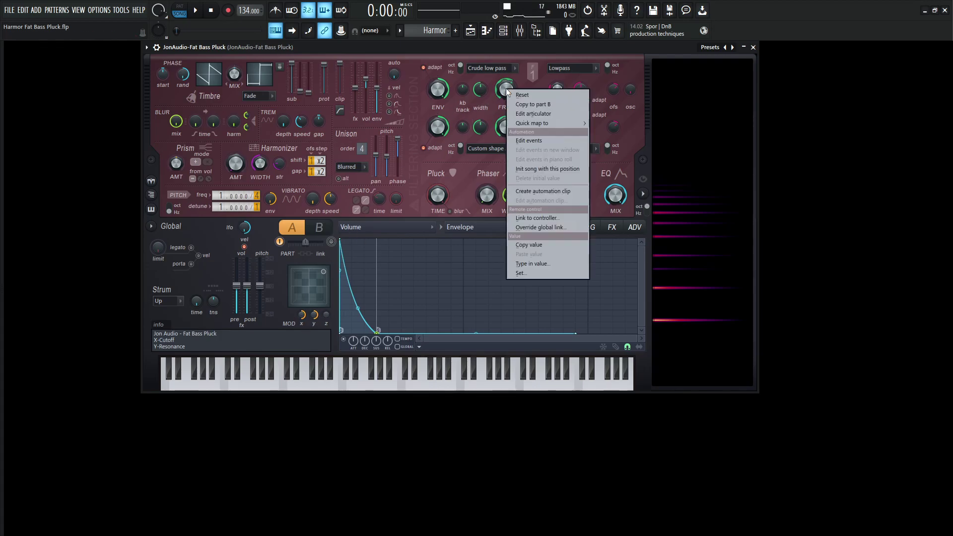
pyautogui.click(532, 113)
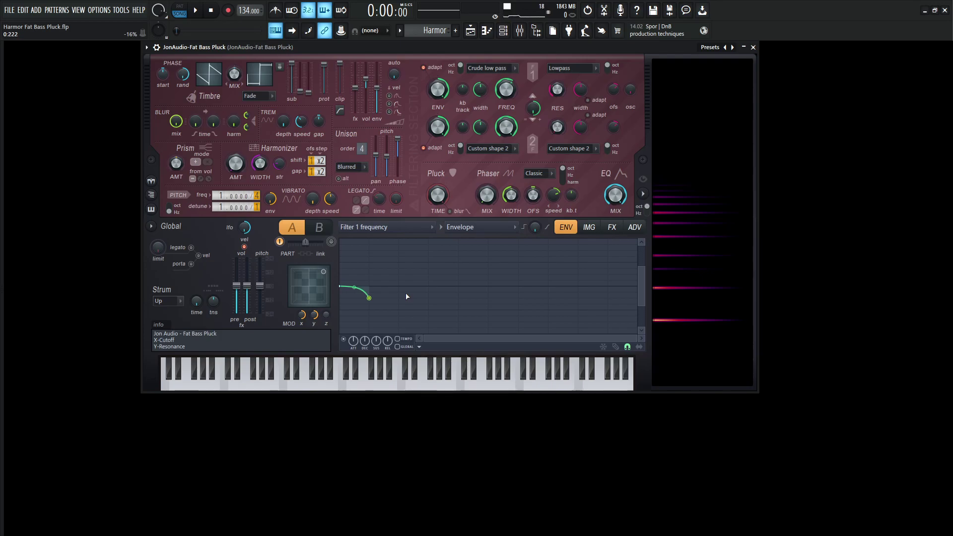
pyautogui.press('x')
pyautogui.press('x')
pyautogui.press('x')
pyautogui.press('y')
pyautogui.press('y')
pyautogui.press('y')
pyautogui.press('y')
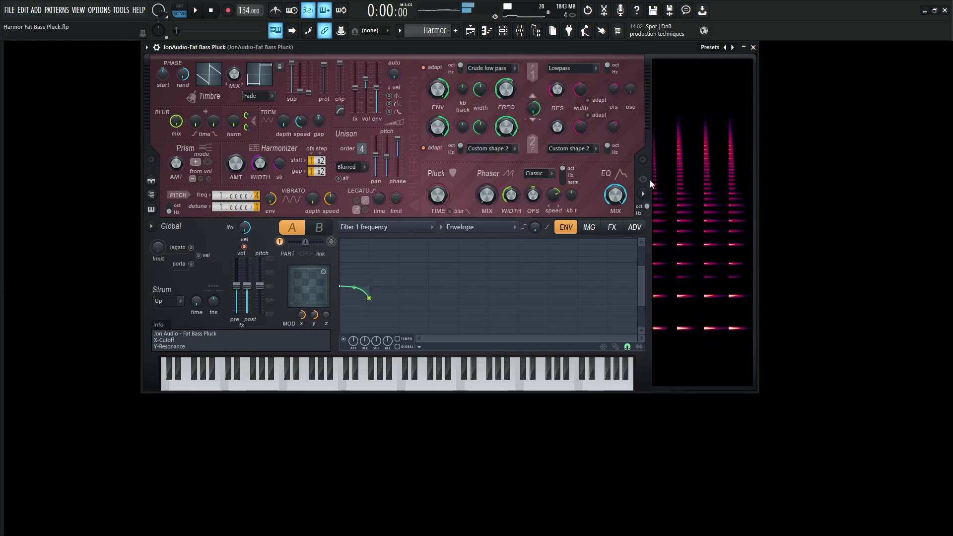
pyautogui.press('y')
pyautogui.press('y')
pyautogui.press('y')
pyautogui.press('y')
pyautogui.press('y')
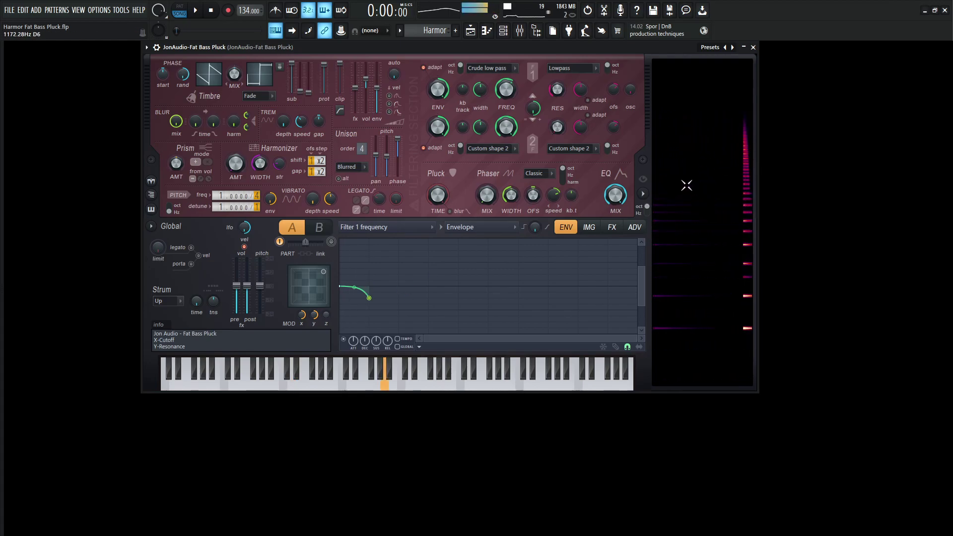
pyautogui.press('y')
pyautogui.press('y')
pyautogui.press('y')
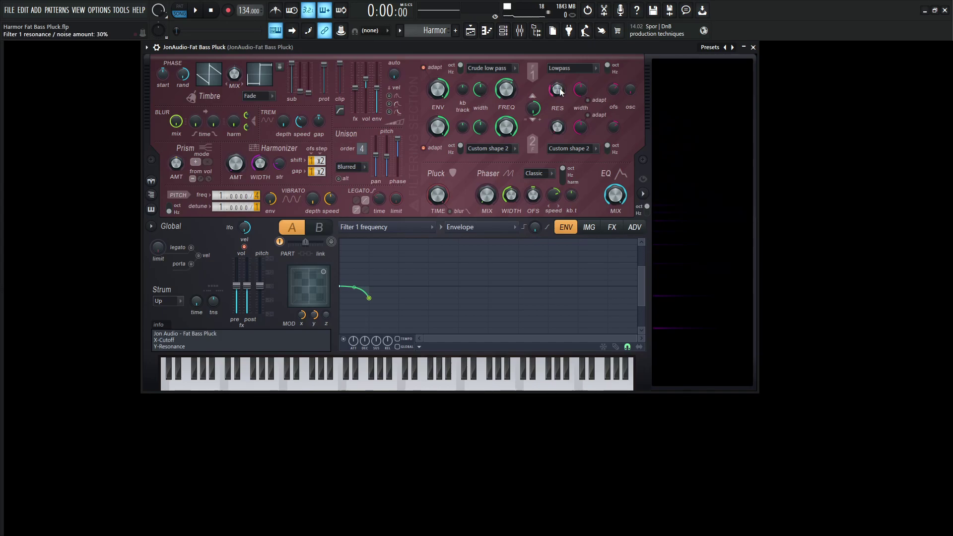
# - Audition the pluck by playing repeated notes at low and high pitches across several octaves
pyautogui.press('x')
pyautogui.press('x')
pyautogui.press('v')
pyautogui.press('v')
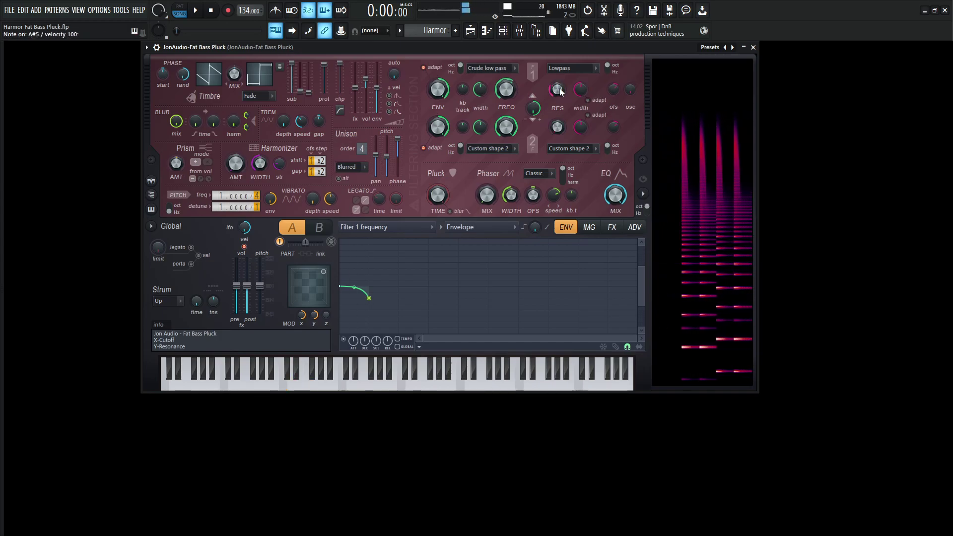
pyautogui.press('7')
pyautogui.press('7')
pyautogui.press('i')
pyautogui.press('i')
pyautogui.press('o')
pyautogui.press('o')
pyautogui.press('p')
pyautogui.press('p')
pyautogui.press('y')
pyautogui.press('y')
pyautogui.press('y')
pyautogui.press('y')
pyautogui.press('y')
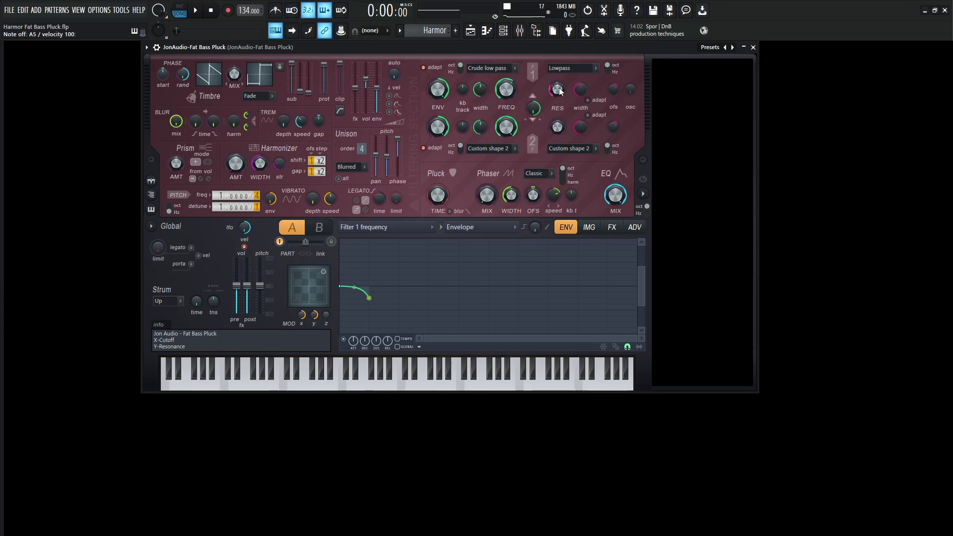
pyautogui.press('x')
pyautogui.press('x')
pyautogui.press('x')
pyautogui.press('x')
pyautogui.press('x')
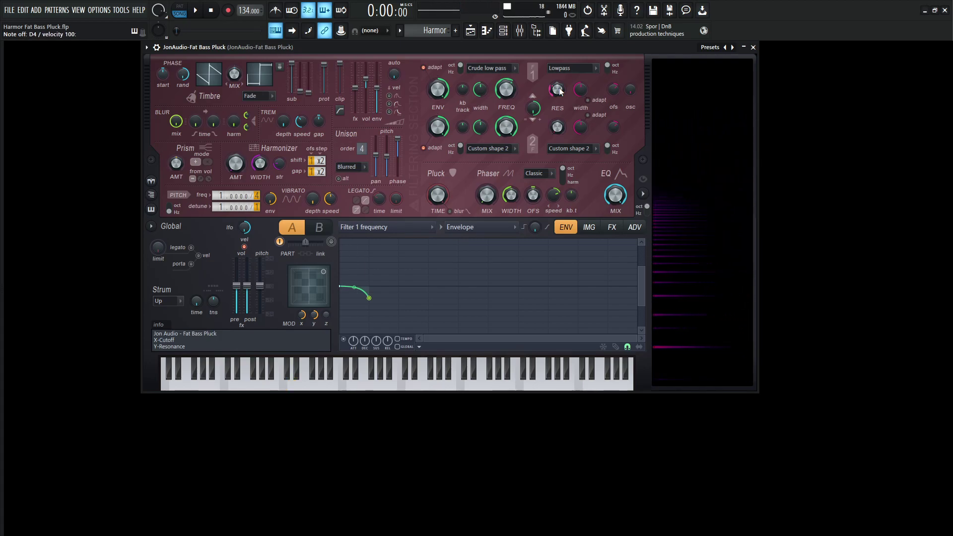
pyautogui.press('y')
pyautogui.press('y')
pyautogui.press('y')
pyautogui.press('y')
pyautogui.press('y')
pyautogui.press('y')
pyautogui.press('r')
pyautogui.press('r')
pyautogui.press('r')
pyautogui.press('r')
pyautogui.press('r')
pyautogui.press('r')
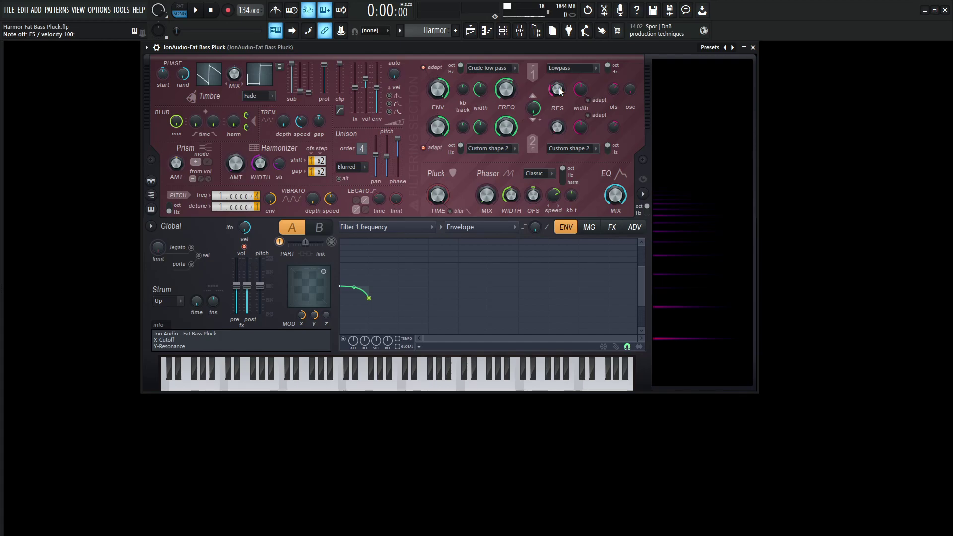
pyautogui.press('n')
pyautogui.press('n')
pyautogui.press('n')
pyautogui.press('n')
pyautogui.press('n')
pyautogui.press('n')
pyautogui.press('j')
pyautogui.press('v')
pyautogui.press('v')
pyautogui.press('v')
pyautogui.press('v')
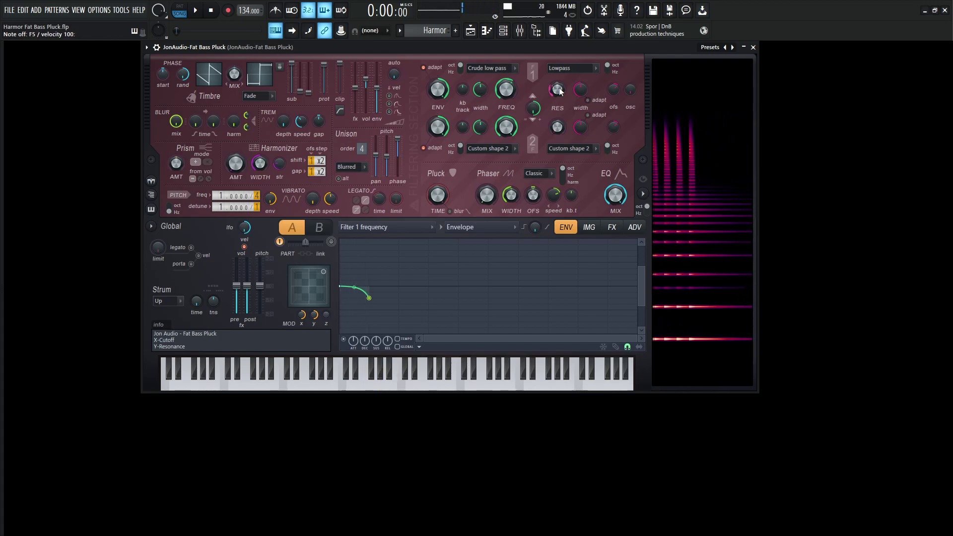
# - Play the pattern briefly, stop it, and play repeated low notes to check the unison phase character
pyautogui.press('space')
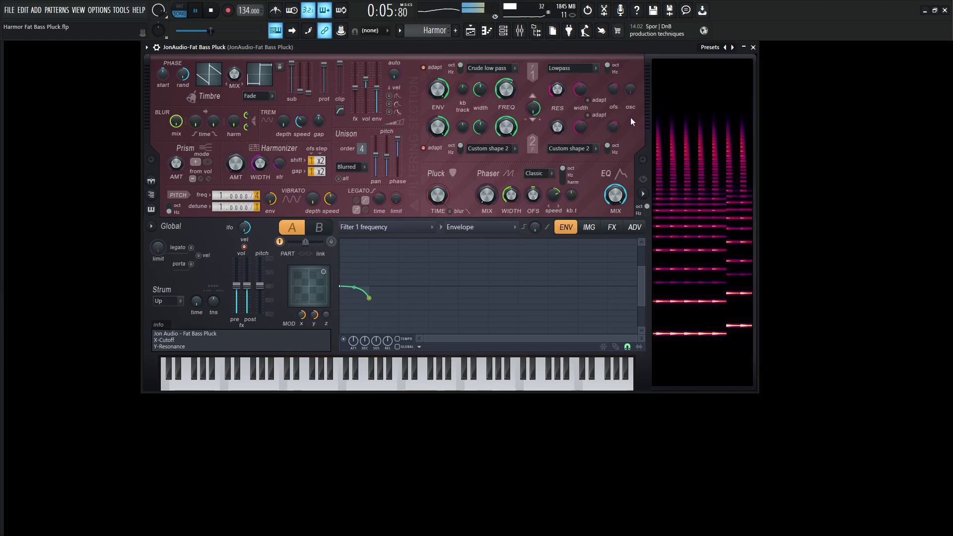
pyautogui.press('space')
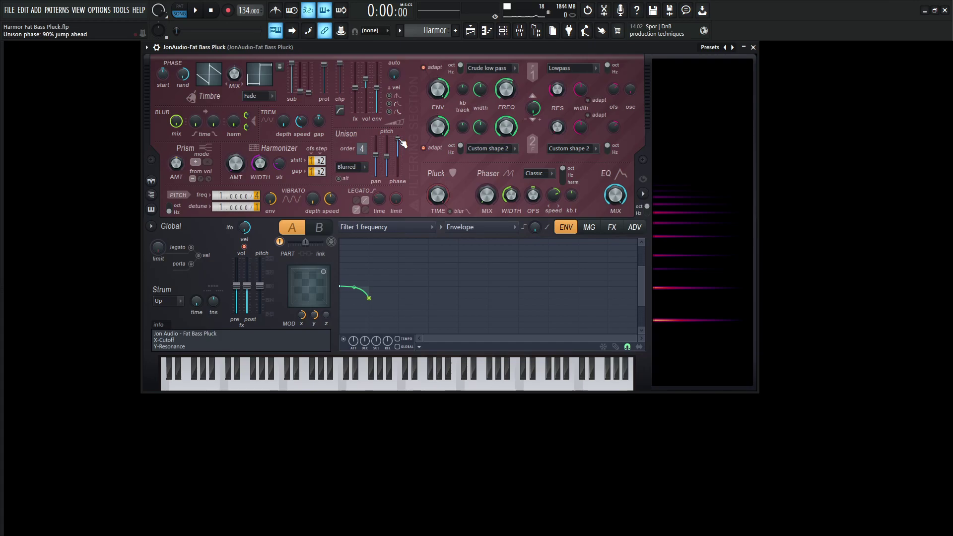
pyautogui.press('n')
pyautogui.press('n')
pyautogui.press('n')
pyautogui.press('n')
pyautogui.press('n')
pyautogui.press('n')
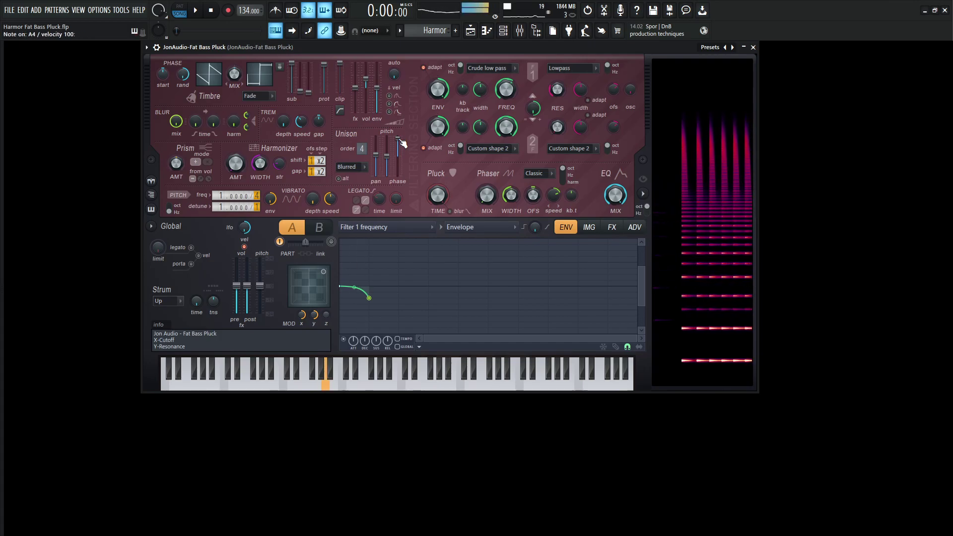
pyautogui.press('x')
pyautogui.press('x')
pyautogui.press('x')
pyautogui.press('x')
pyautogui.press('c')
pyautogui.press('c')
pyautogui.press('c')
pyautogui.press('v')
pyautogui.press('v')
pyautogui.press('v')
pyautogui.press('b')
pyautogui.press('v')
# - Examine the Volume envelope while briefly playing the pattern, and switch the editor target back to Filter 1 frequency
pyautogui.click(380, 228)
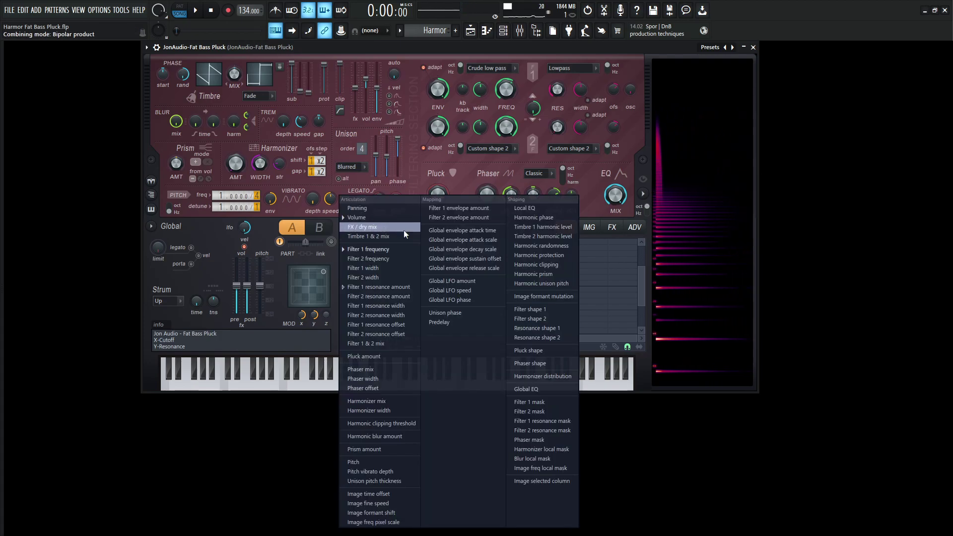
pyautogui.click(383, 217)
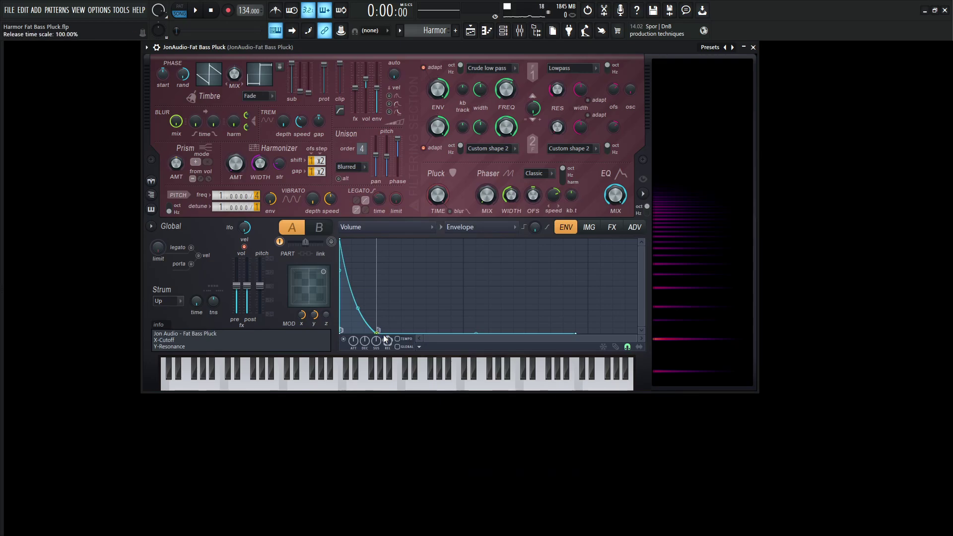
pyautogui.press('space')
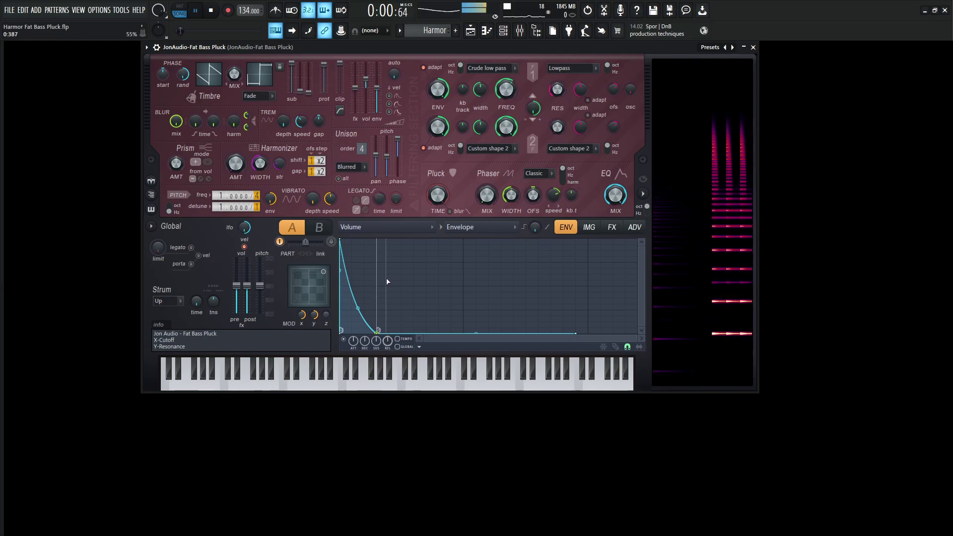
pyautogui.press('space')
pyautogui.click(400, 229)
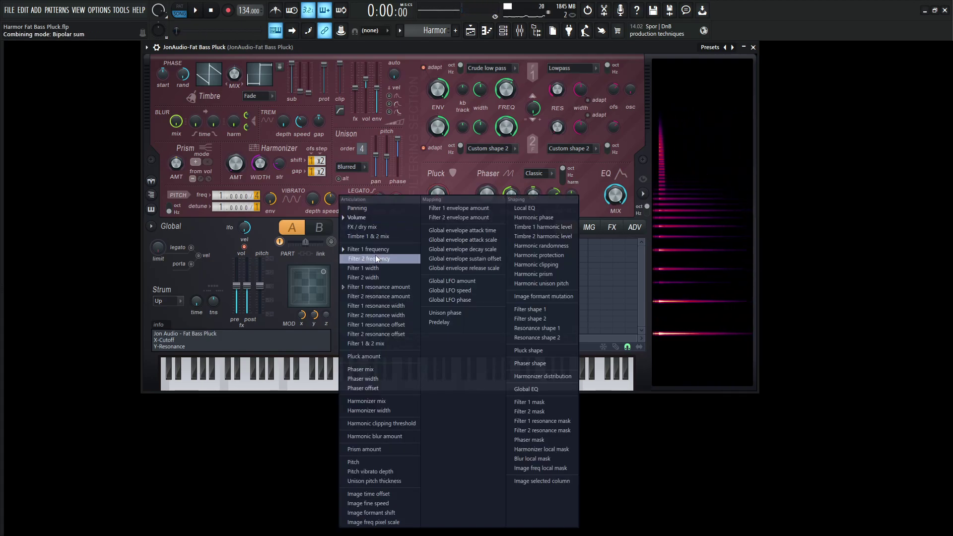
pyautogui.click(377, 249)
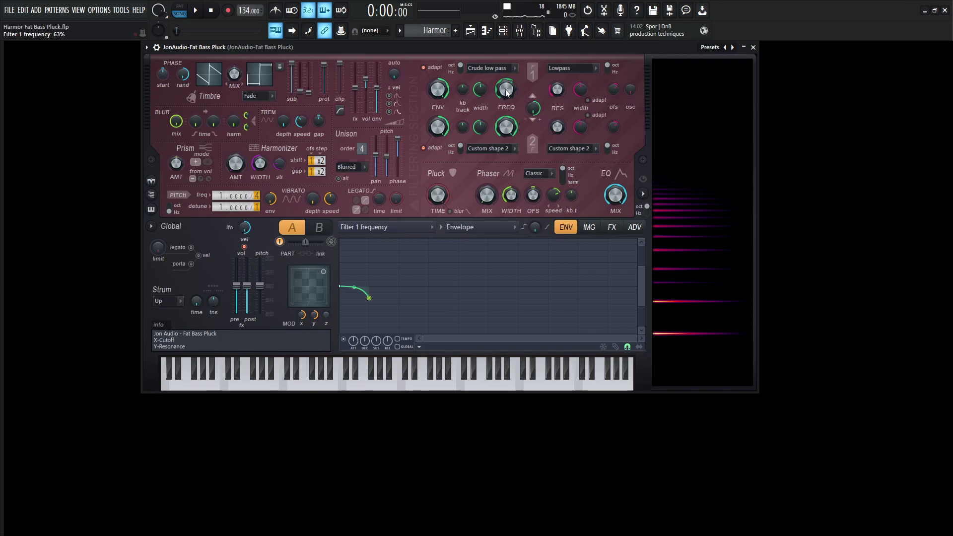
# - Show the Filter 1 resonance amount articulator's Modulation Y mapping and check its list of articulator parts
pyautogui.click(392, 228)
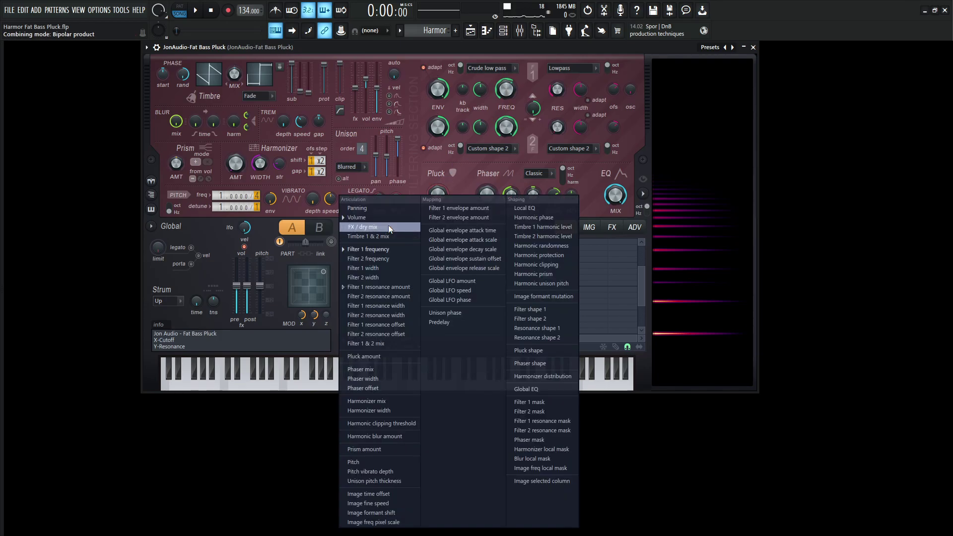
pyautogui.click(379, 291)
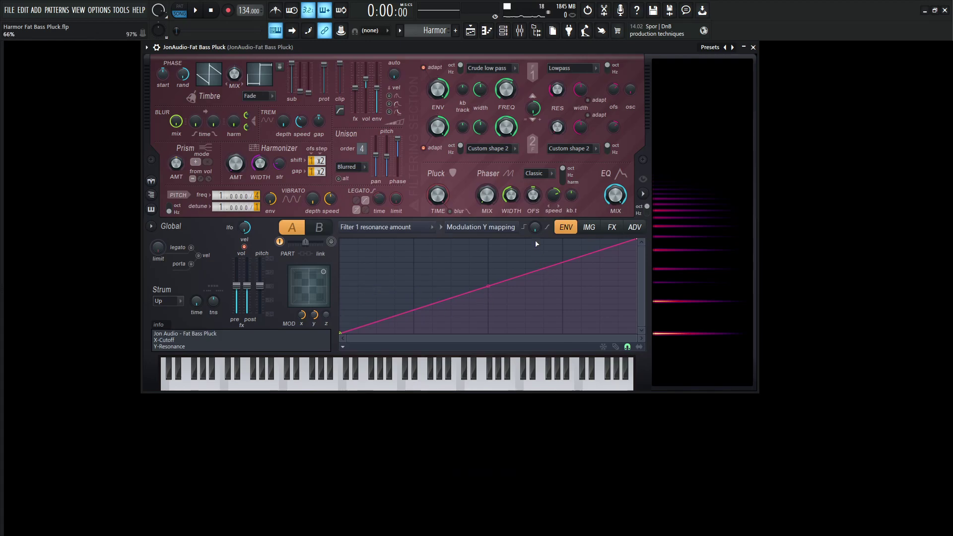
pyautogui.rightClick(557, 88)
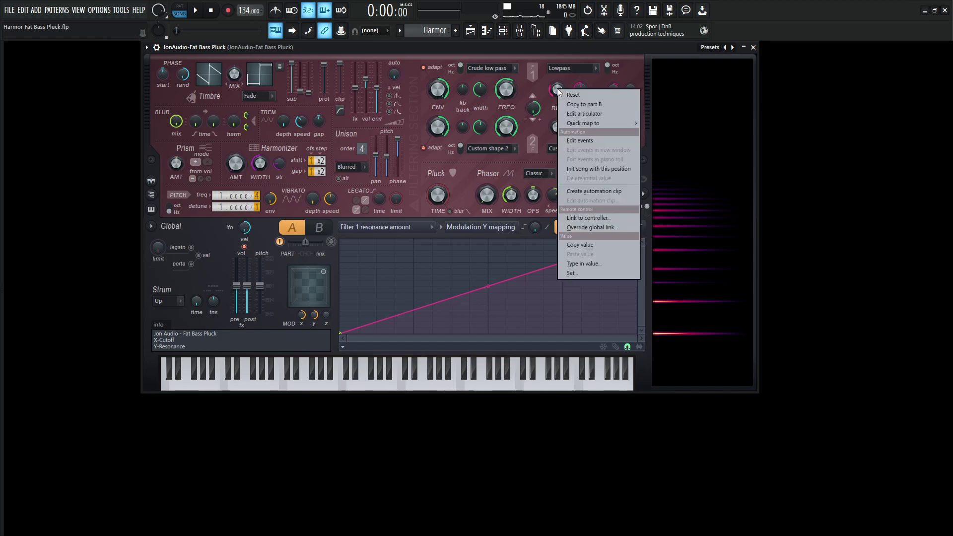
pyautogui.click(576, 114)
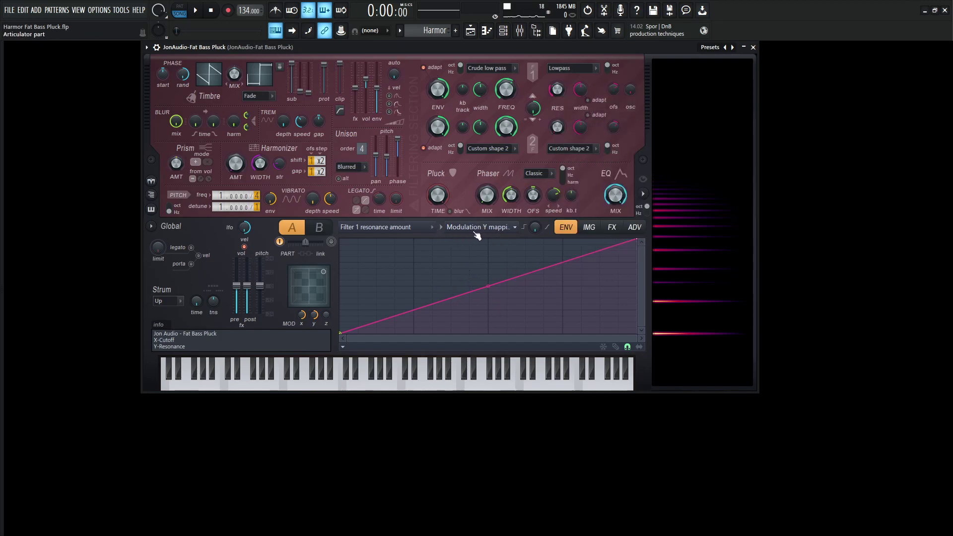
pyautogui.click(497, 234)
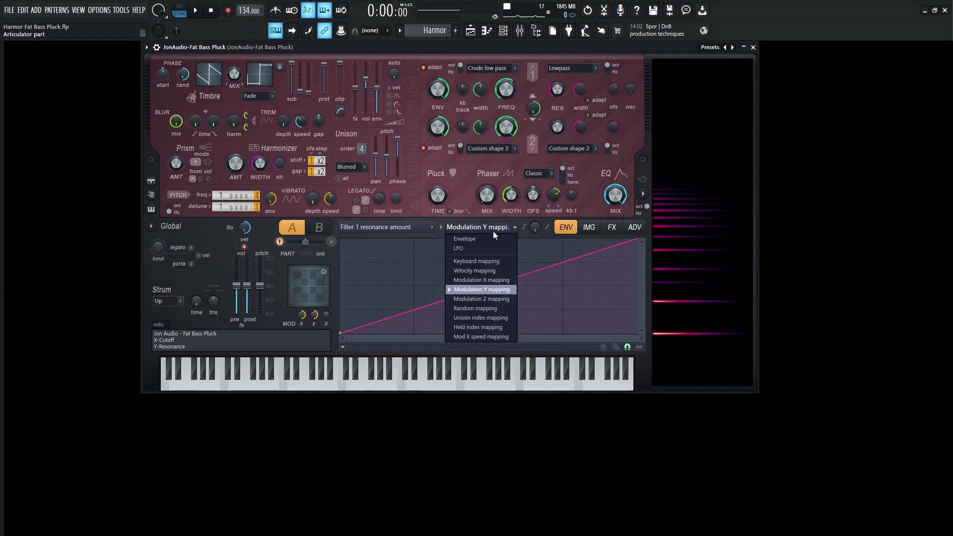
pyautogui.click(638, 261)
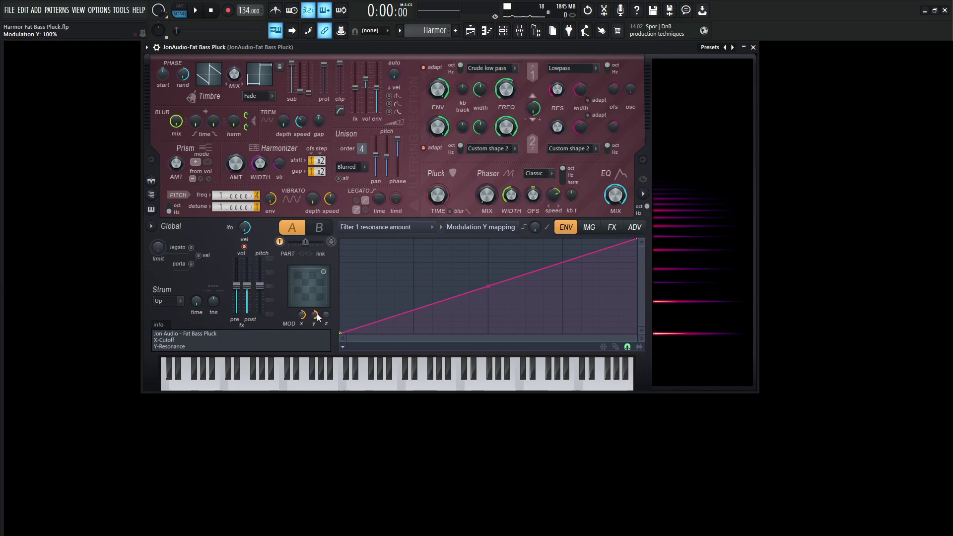
# - Sweep the Modulation Y knob down and back to 100% while the pattern plays, and stop playback
pyautogui.moveTo(315, 318); pyautogui.dragTo(315, 370)
pyautogui.press('space')
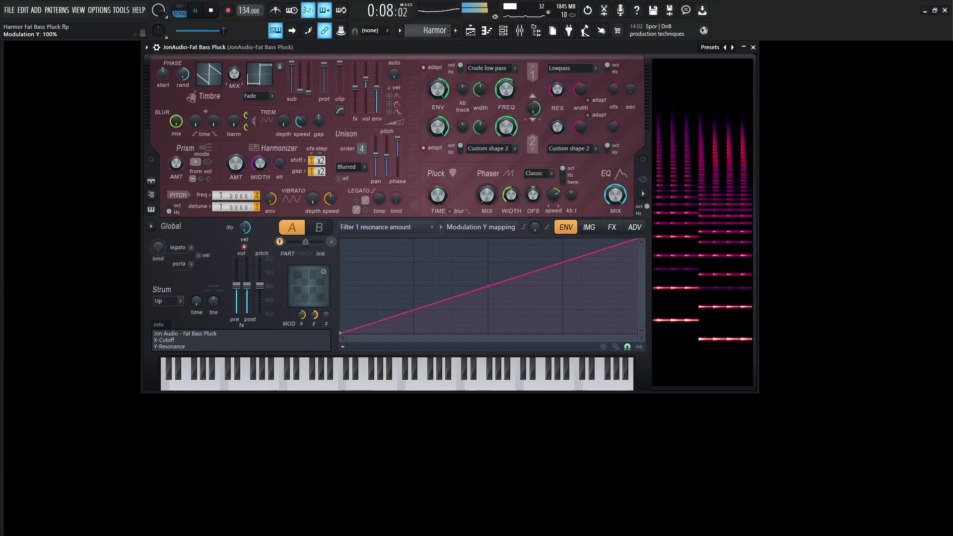
pyautogui.press('space')
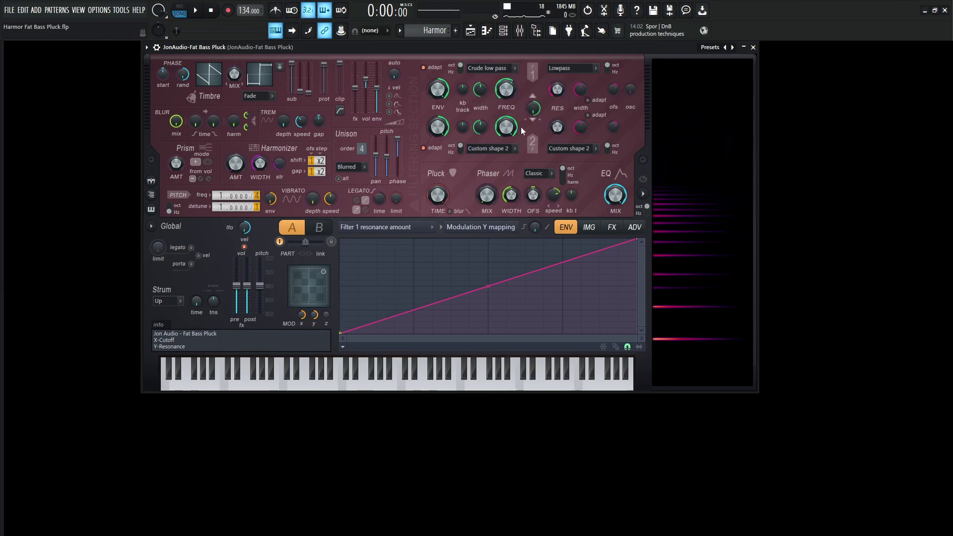
# - Open the Filter 1 frequency articulator and display its full Modulation X mapping curve
pyautogui.rightClick(511, 94)
pyautogui.click(543, 117)
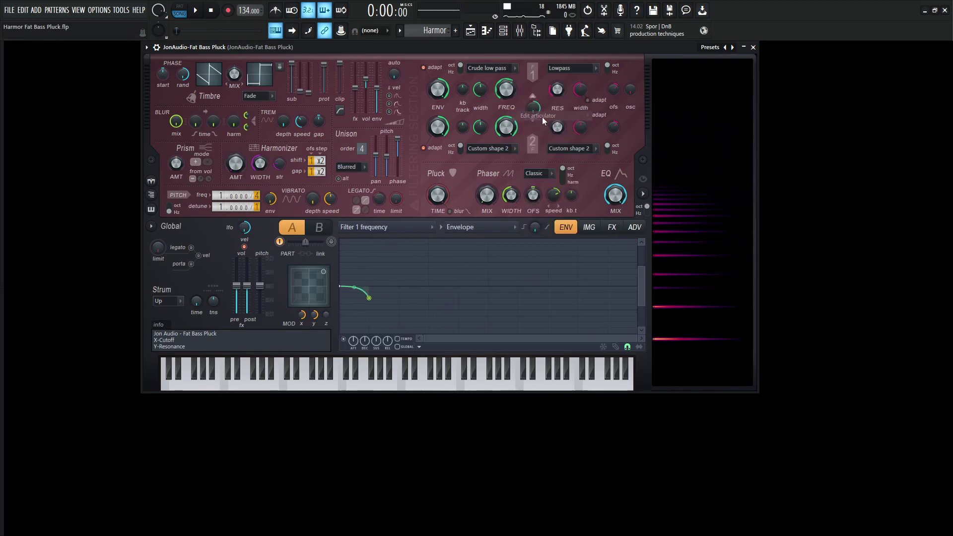
pyautogui.click(481, 230)
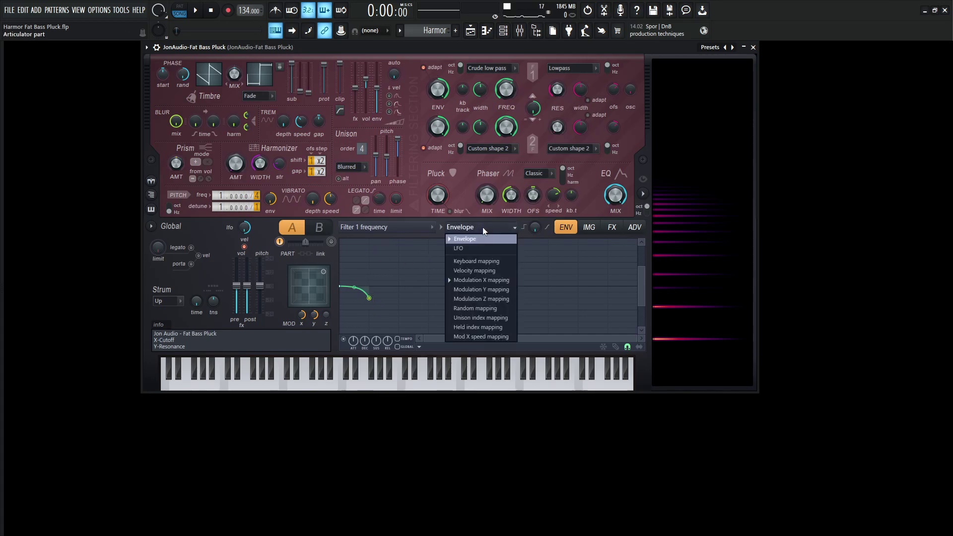
pyautogui.click(470, 281)
pyautogui.moveTo(642, 305); pyautogui.dragTo(641, 326)
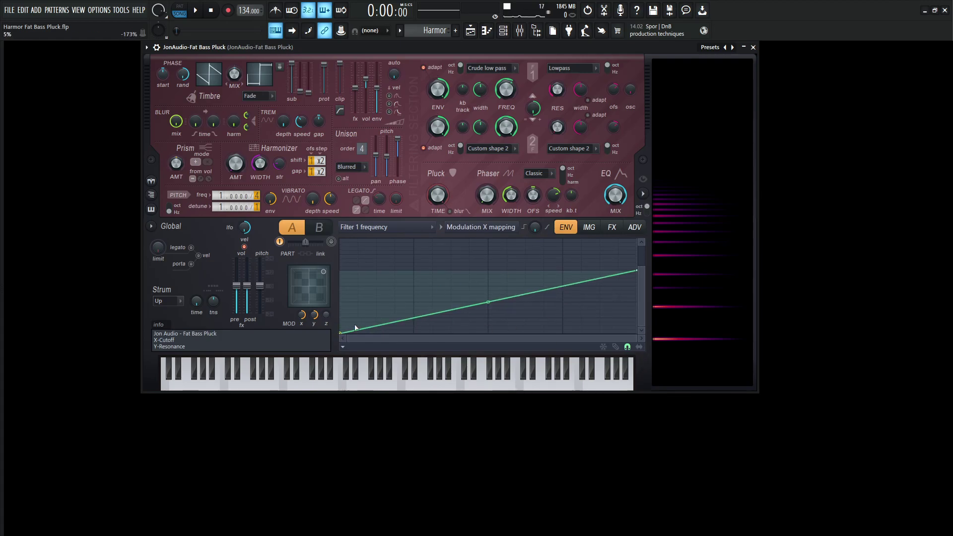
# - Play the pattern while lowering Modulation X and raising it back to 100%, and stop playback
pyautogui.press('space')
pyautogui.moveTo(302, 315)
pyautogui.mouseDown()
pyautogui.moveTo(302, 362)
pyautogui.moveTo(302, 321)
pyautogui.mouseUp()
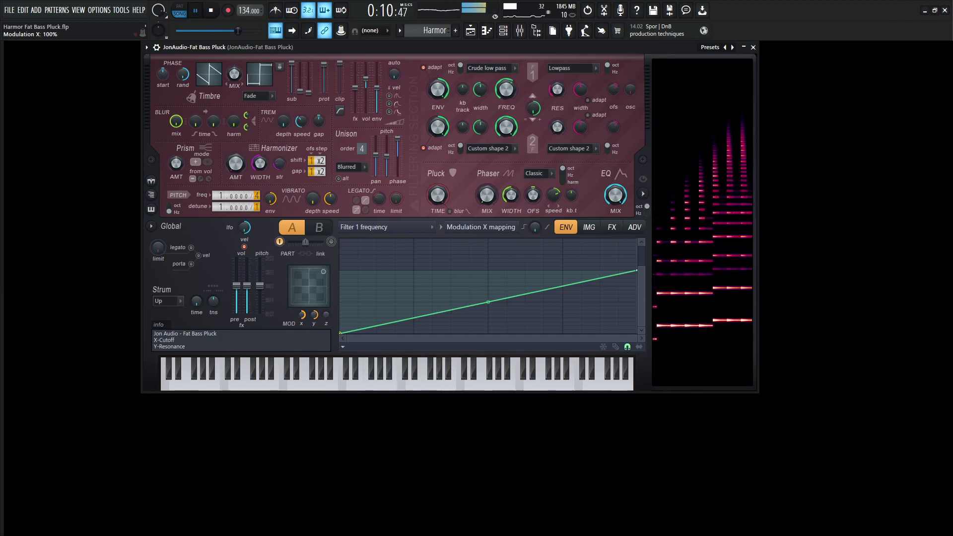
pyautogui.press('space')
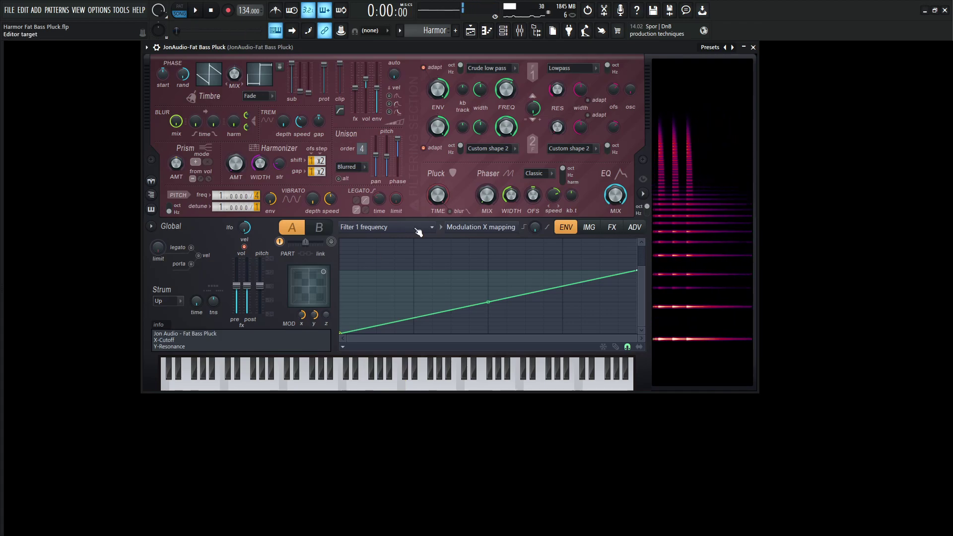
pyautogui.click(414, 227)
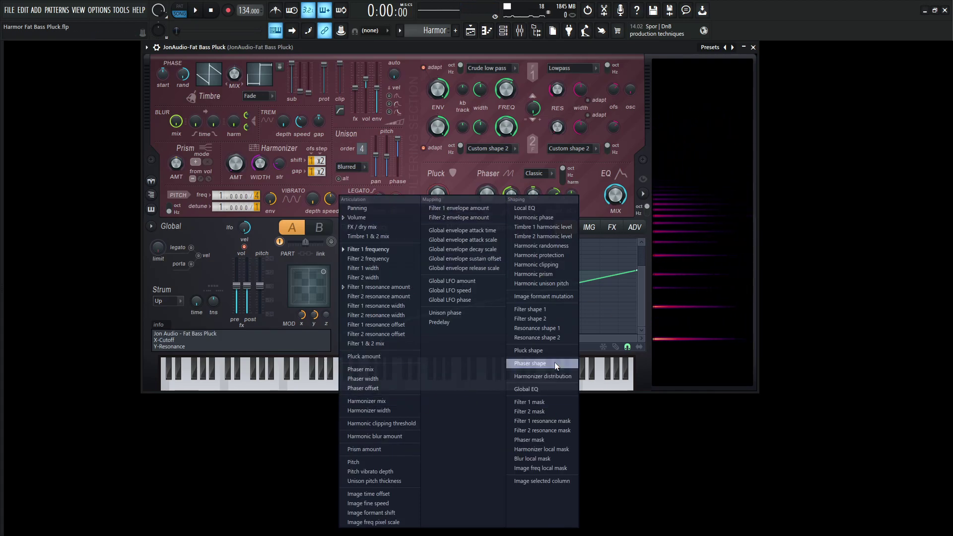
pyautogui.click(644, 287)
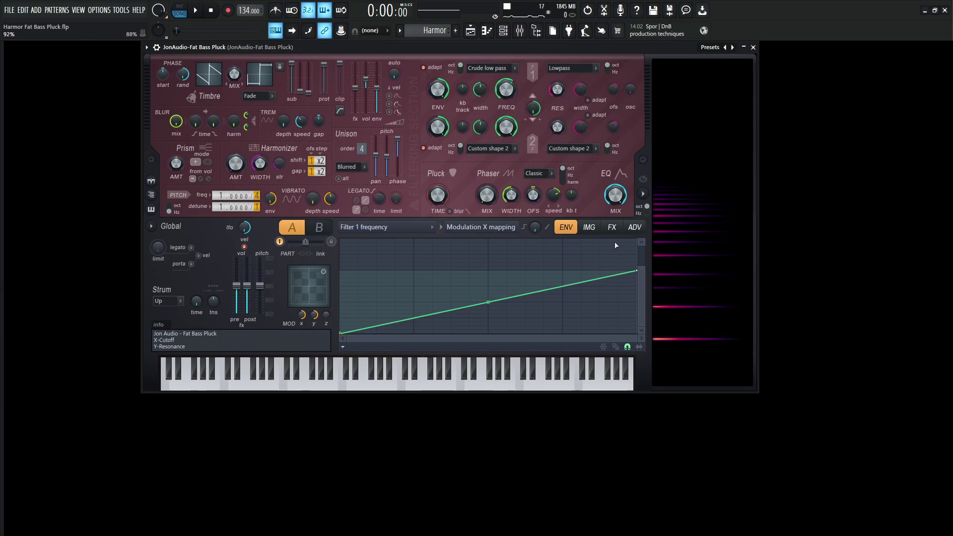
# - Show Harmor's effects page, check the Burning compression's amount and band levels, and play the pattern briefly
pyautogui.click(613, 227)
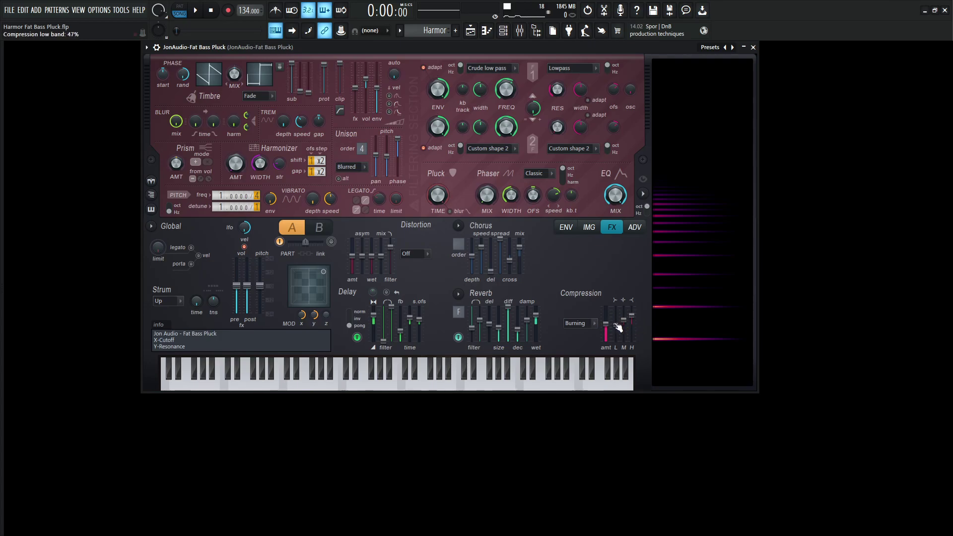
pyautogui.press('space')
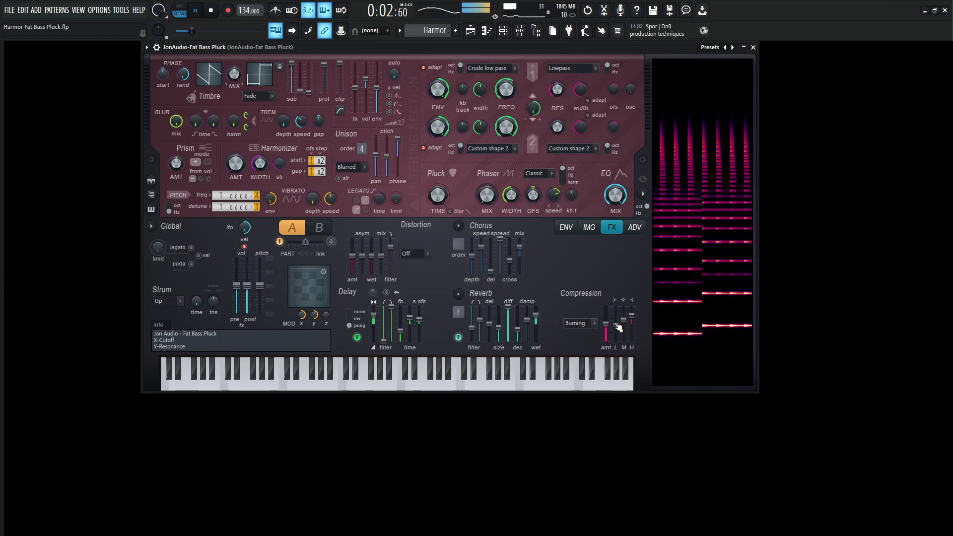
pyautogui.press('space')
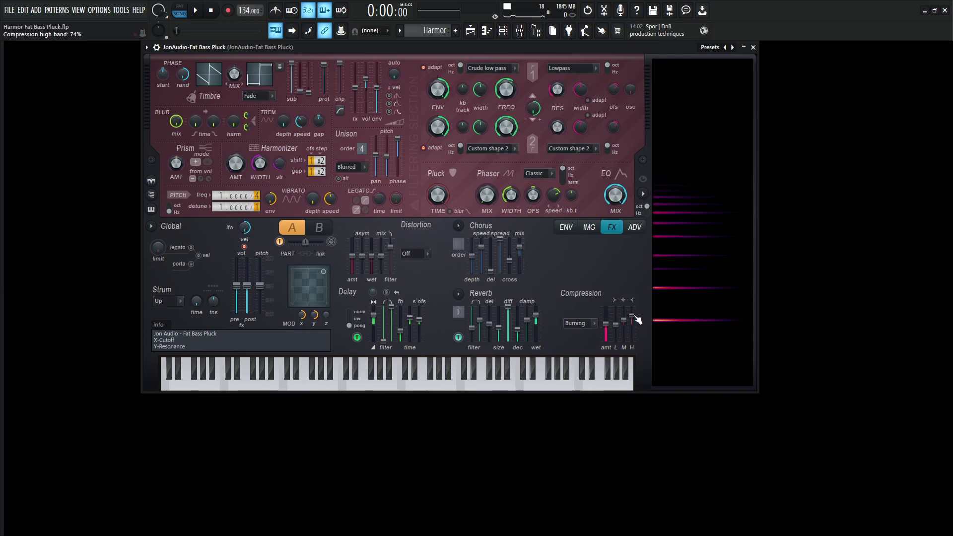
# - Play the pattern while returning to the Filter 1 frequency envelope page with its Modulation X mapping, and stop playback
pyautogui.press('space')
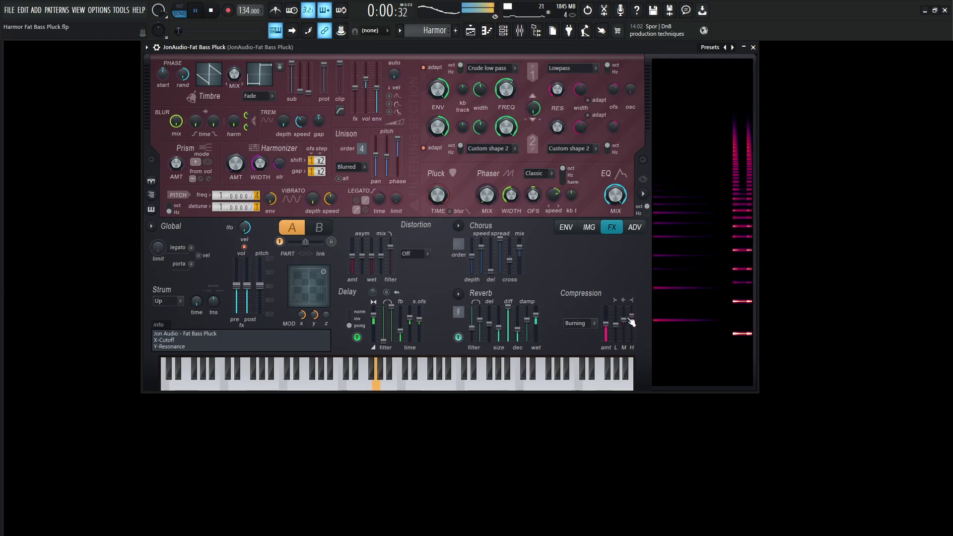
pyautogui.click(574, 233)
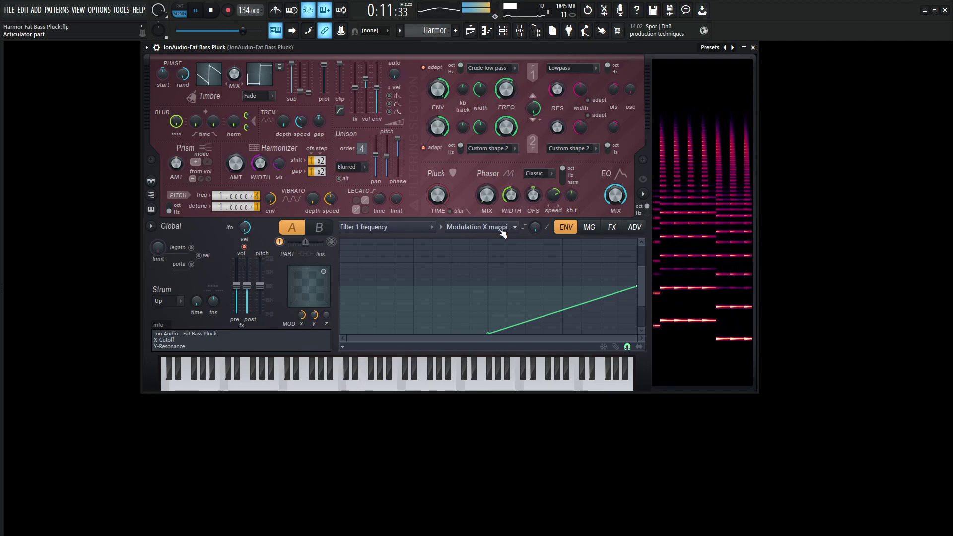
pyautogui.press('space')
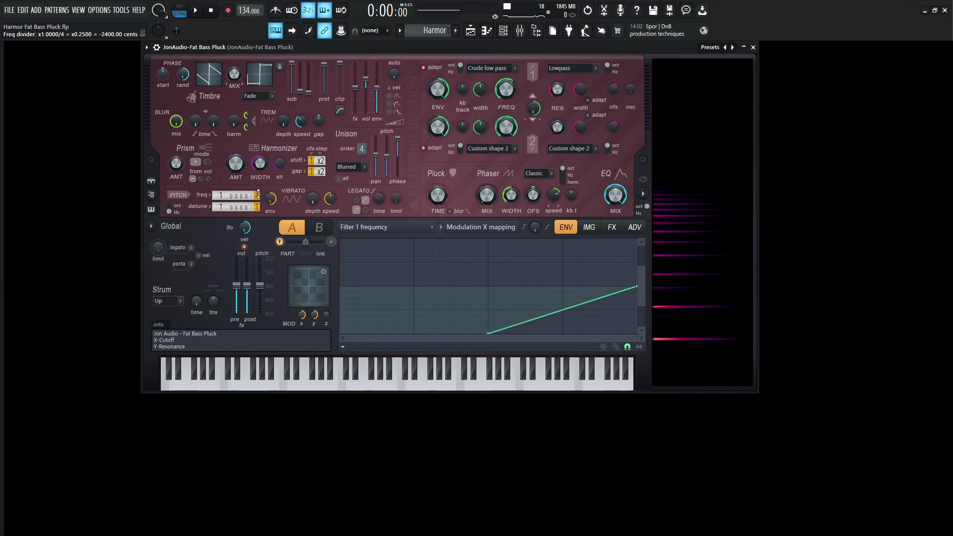
# - Audition the pattern in short bursts while trying the pitch frequency divider, leave the divider at 4, and stop playback
pyautogui.press('space')
pyautogui.press('space')
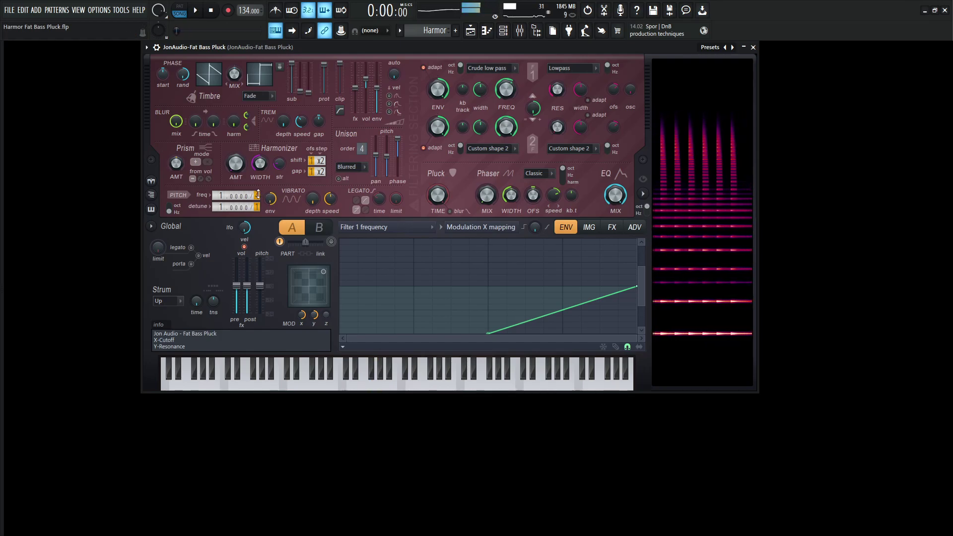
pyautogui.moveTo(259, 194)
pyautogui.mouseDown()
pyautogui.moveTo(259, 209)
pyautogui.moveTo(259, 185)
pyautogui.moveTo(258, 194)
pyautogui.mouseUp()
pyautogui.press('space')
pyautogui.press('space')
pyautogui.press('space')
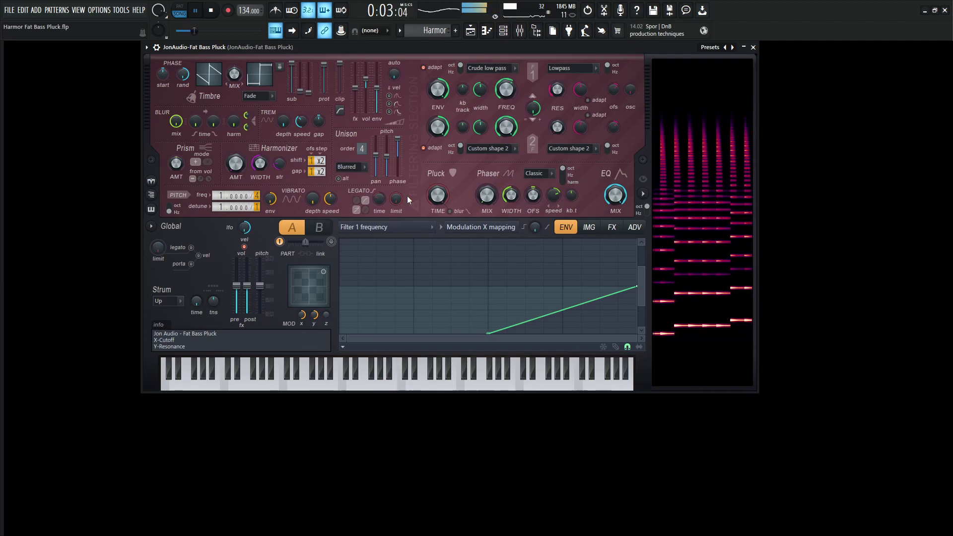
pyautogui.press('space')
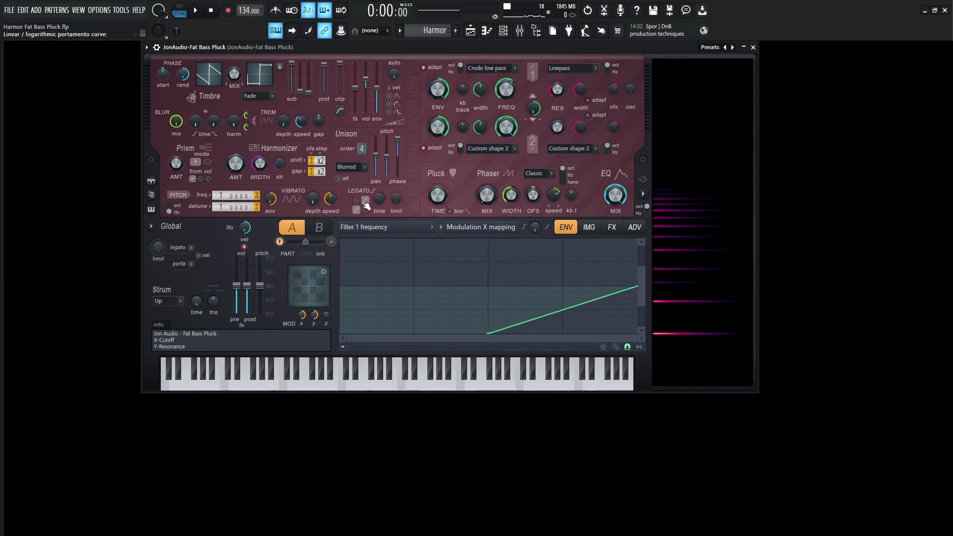
# - Show the plugin options containing the save-preset command, close them without saving, and play the pattern again
pyautogui.click(147, 48)
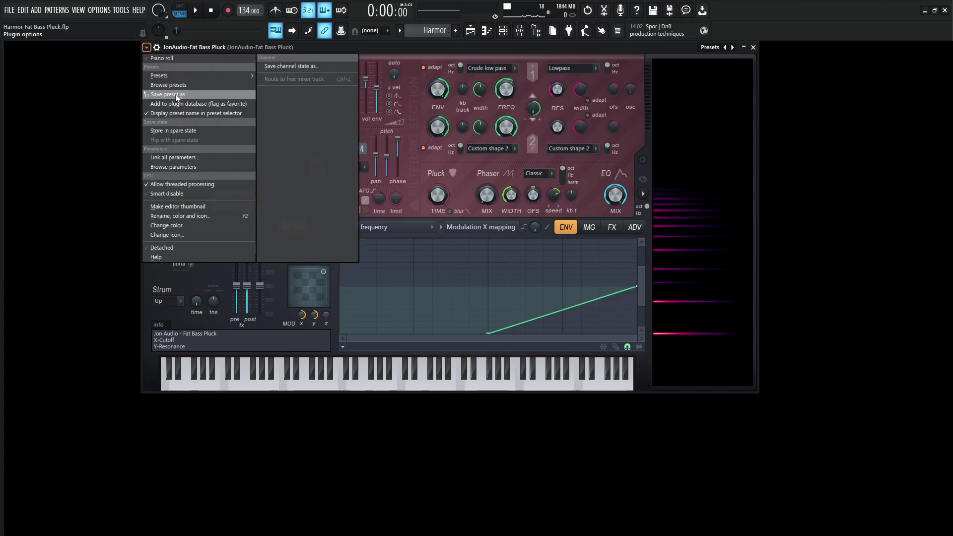
pyautogui.click(418, 56)
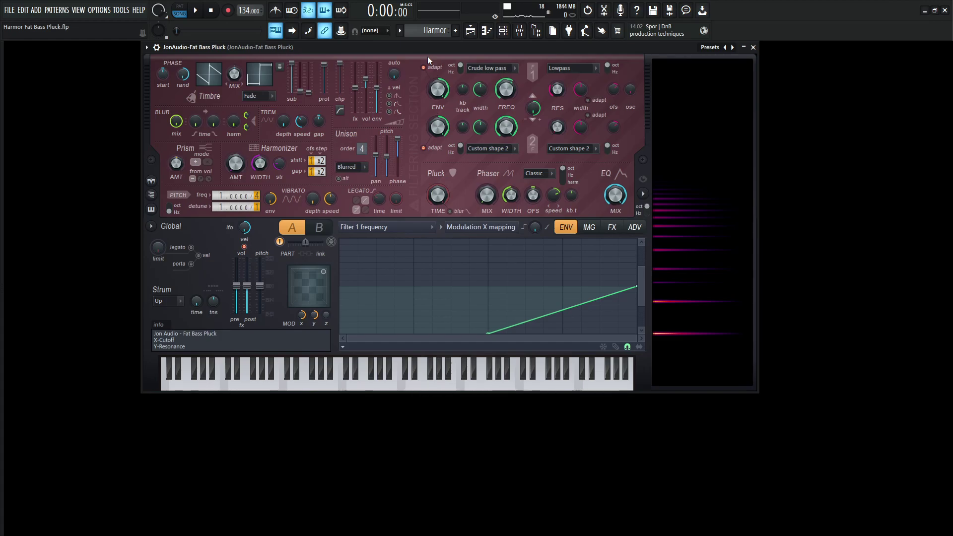
pyautogui.press('space')
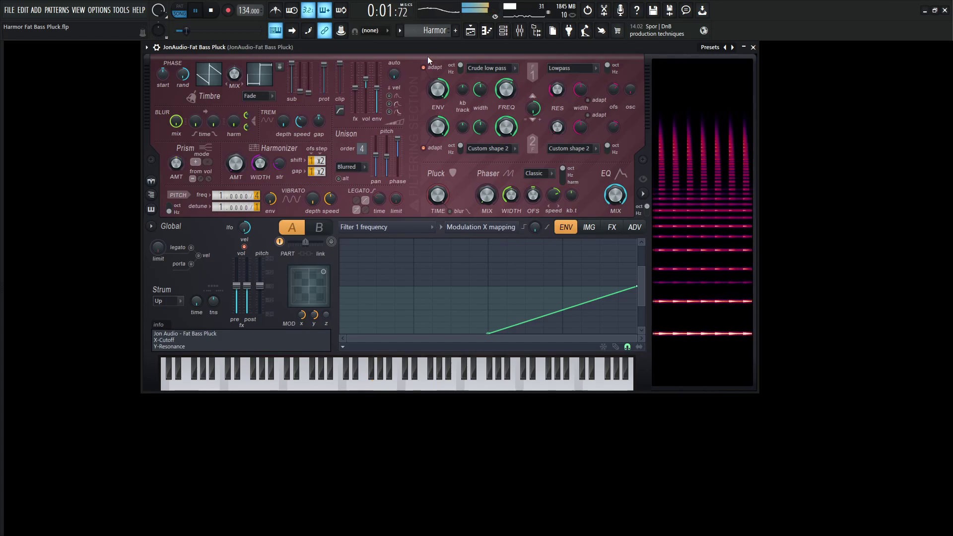